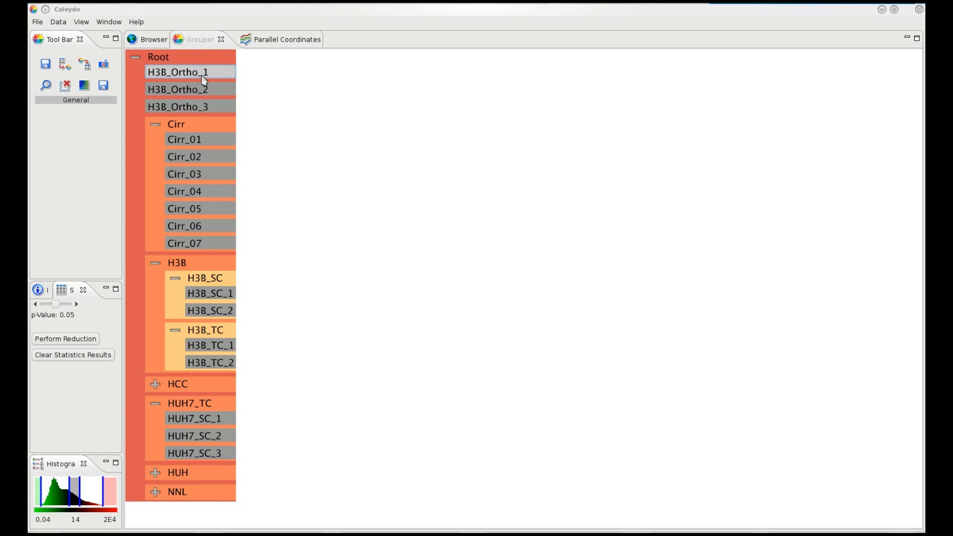
# - Group the three H3B_Ortho experiments into new group49 and nest it under H3B
pyautogui.keyDown('shift'); pyautogui.click(197, 108); pyautogui.keyUp('shift')
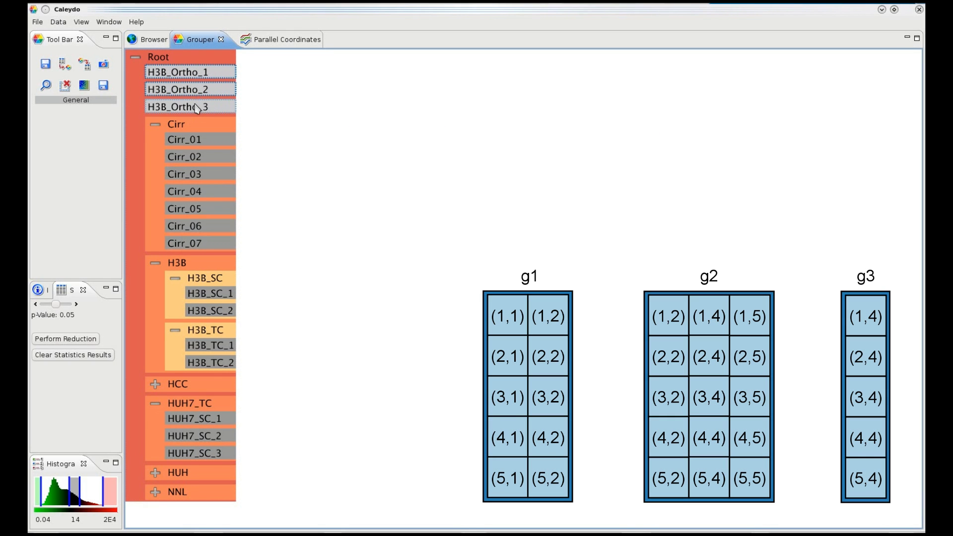
pyautogui.rightClick(196, 107)
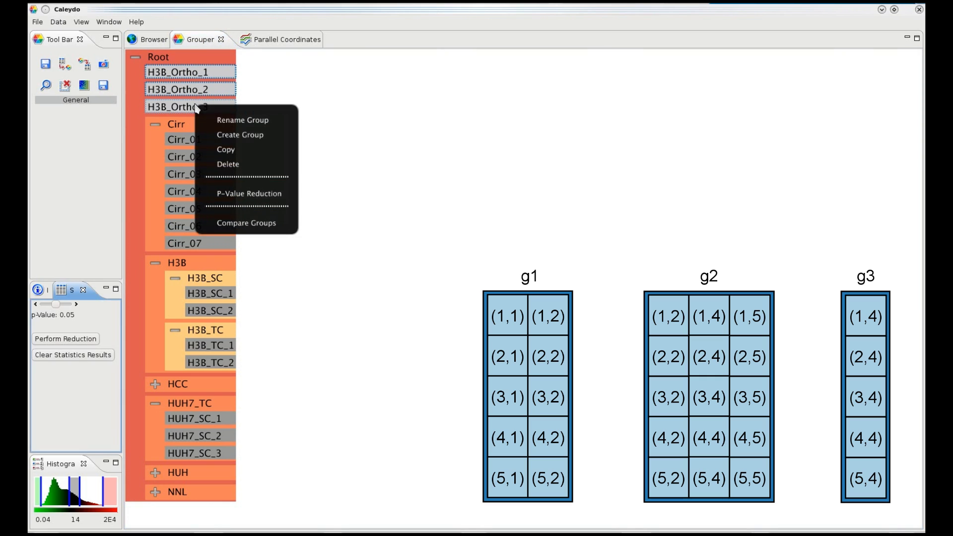
pyautogui.click(220, 133)
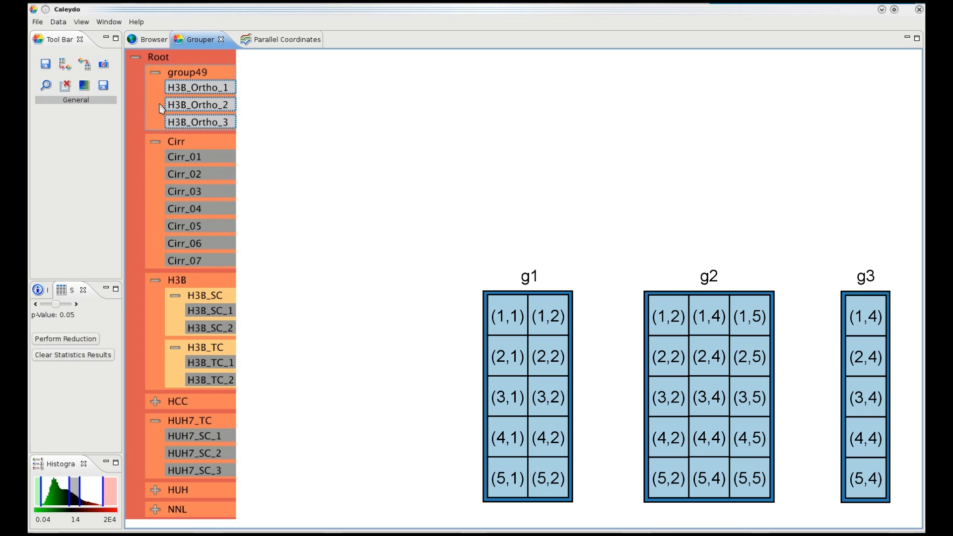
pyautogui.moveTo(159, 105); pyautogui.dragTo(165, 285)
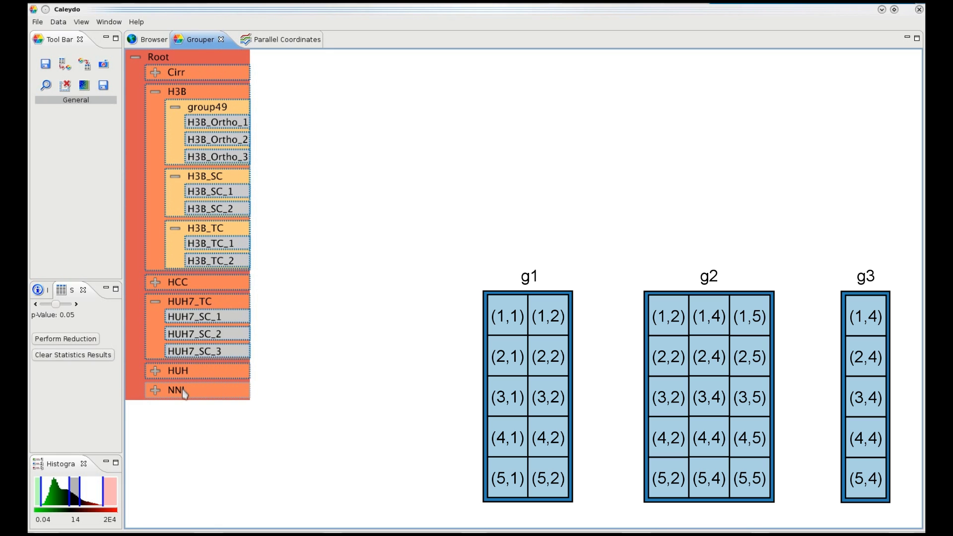
# - Compare the groups using Affinity Propagation gene clustering with Euclid distance and factor 5
pyautogui.rightClick(184, 394)
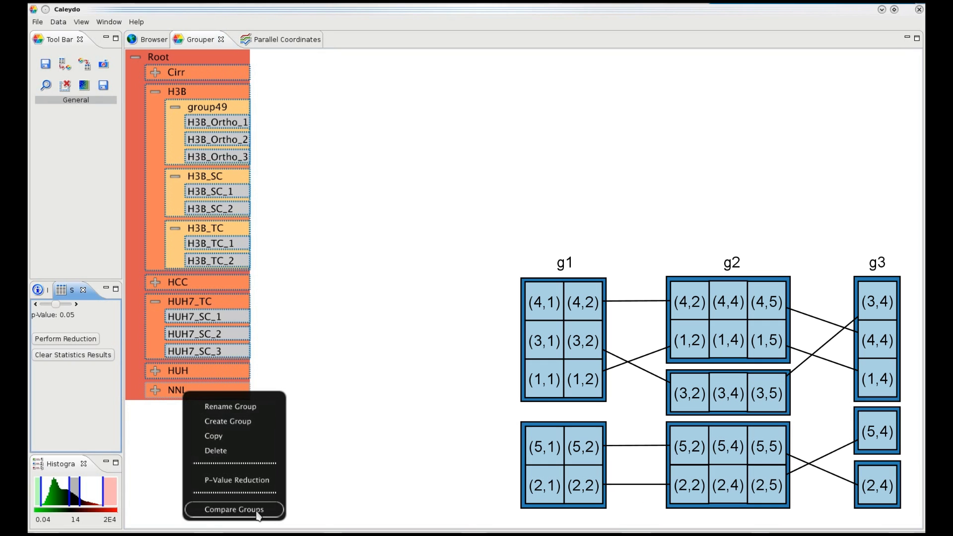
pyautogui.click(258, 510)
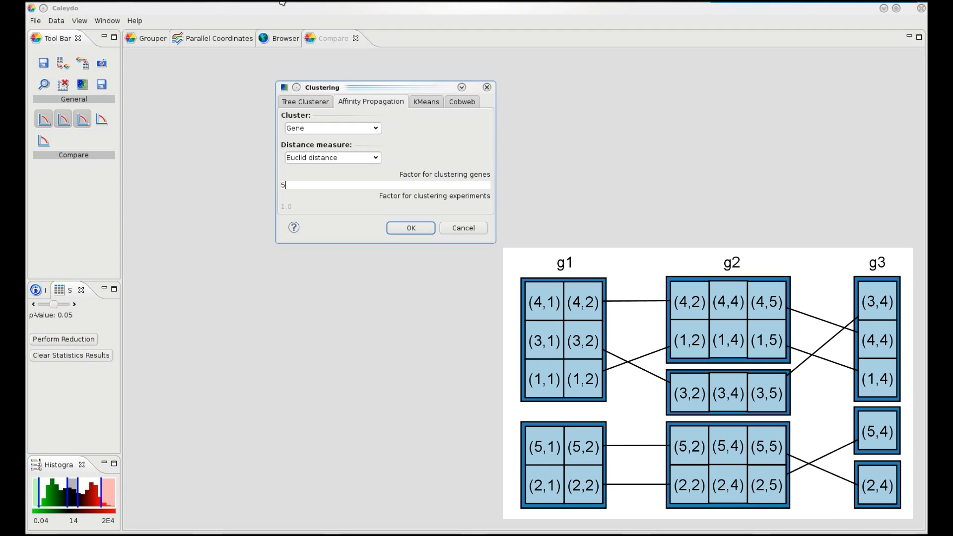
pyautogui.click(410, 230)
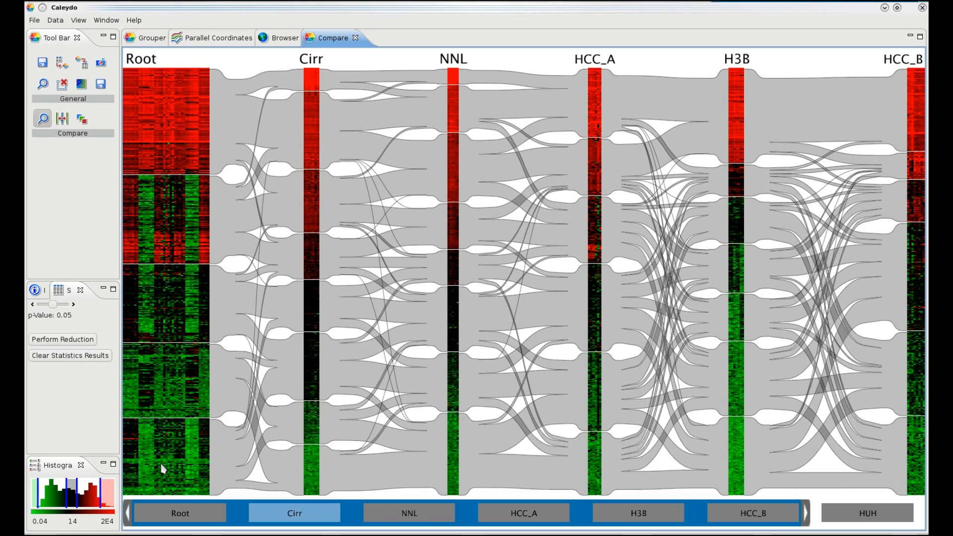
# - Move HCC_B ahead of H3B in the overview bar, then select HCC_A
pyautogui.click(761, 516)
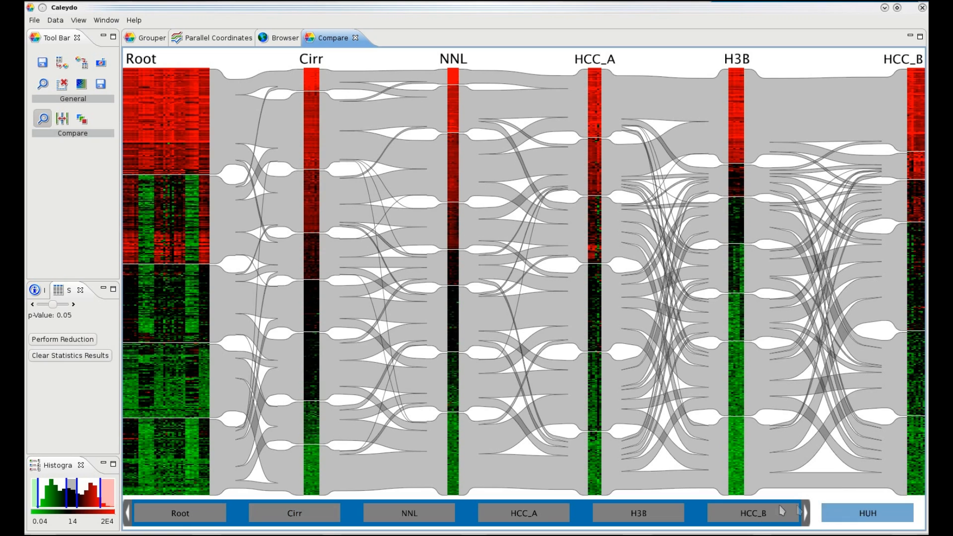
pyautogui.moveTo(760, 519); pyautogui.dragTo(615, 519)
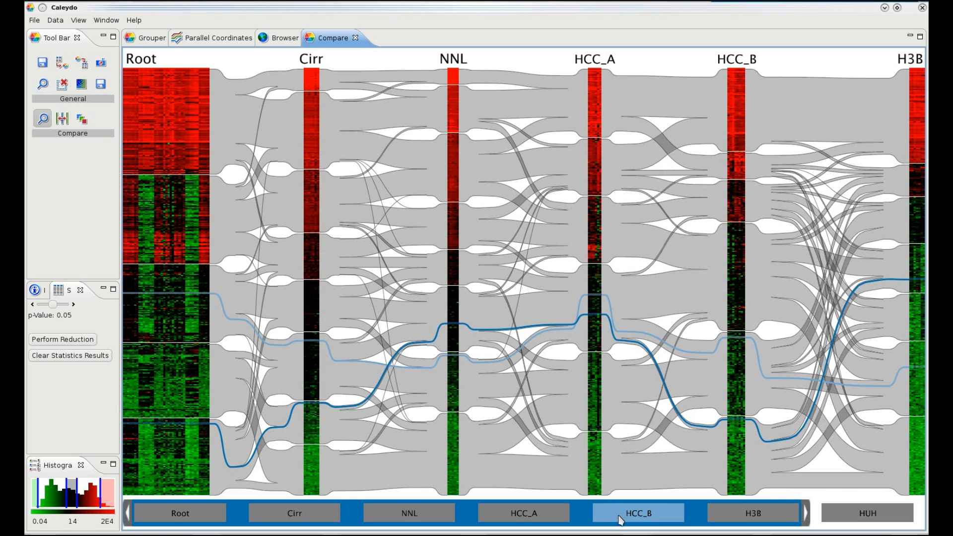
pyautogui.click(551, 521)
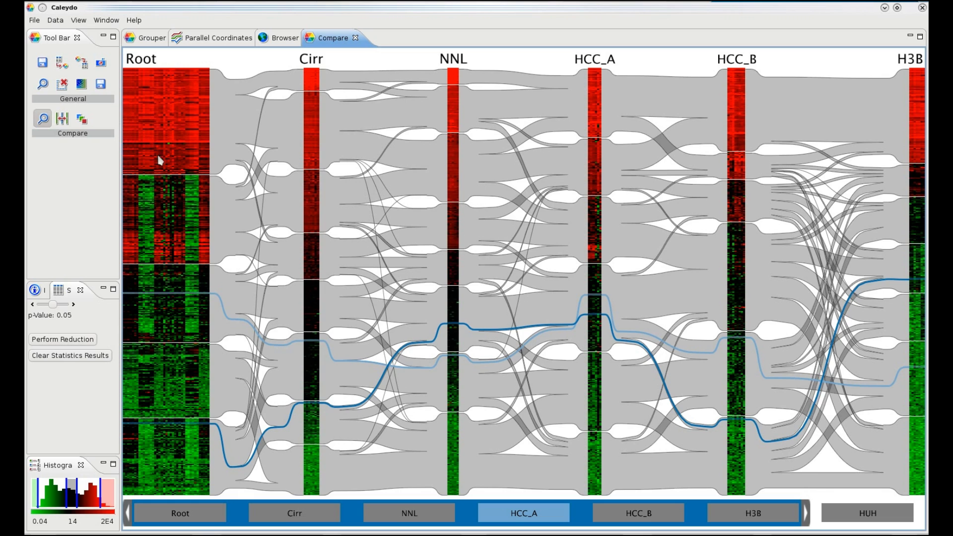
# - Trace genes from Root, Cirr, NNL, HCC_A and HCC_B clusters across the groups
pyautogui.click(176, 149)
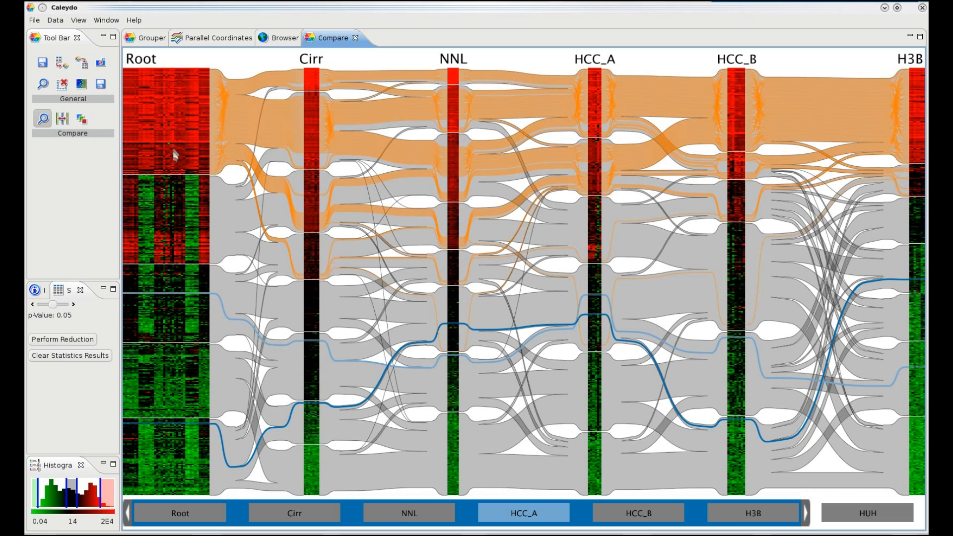
pyautogui.click(172, 219)
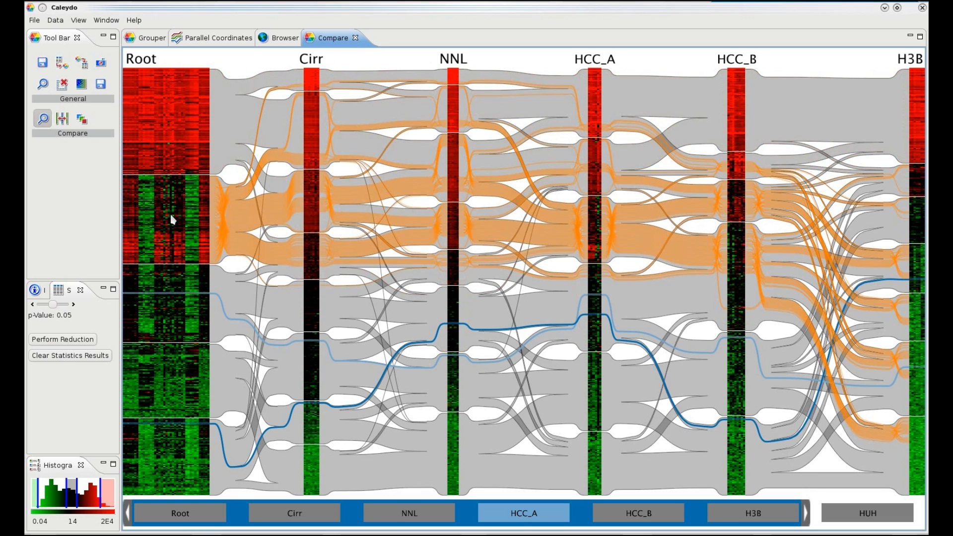
pyautogui.click(311, 299)
pyautogui.click(456, 387)
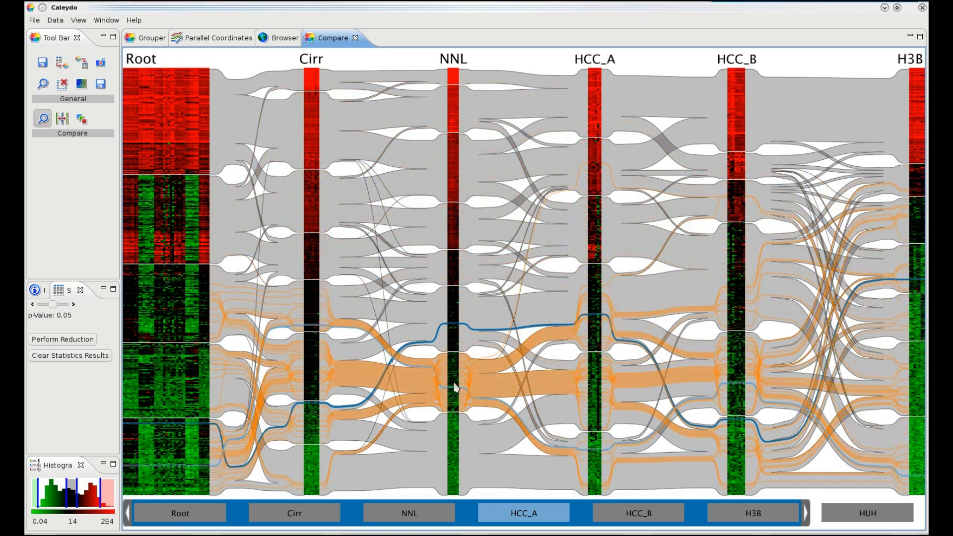
pyautogui.click(453, 269)
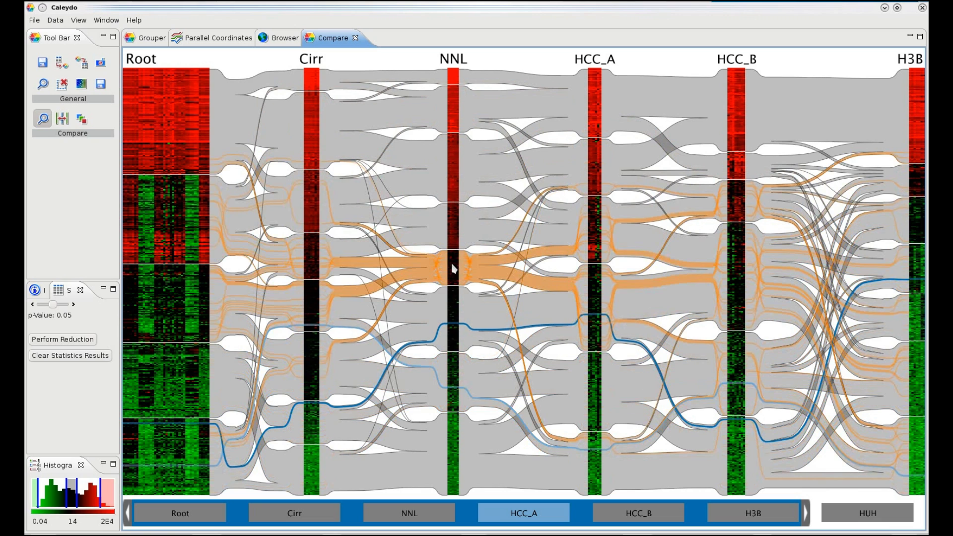
pyautogui.click(597, 170)
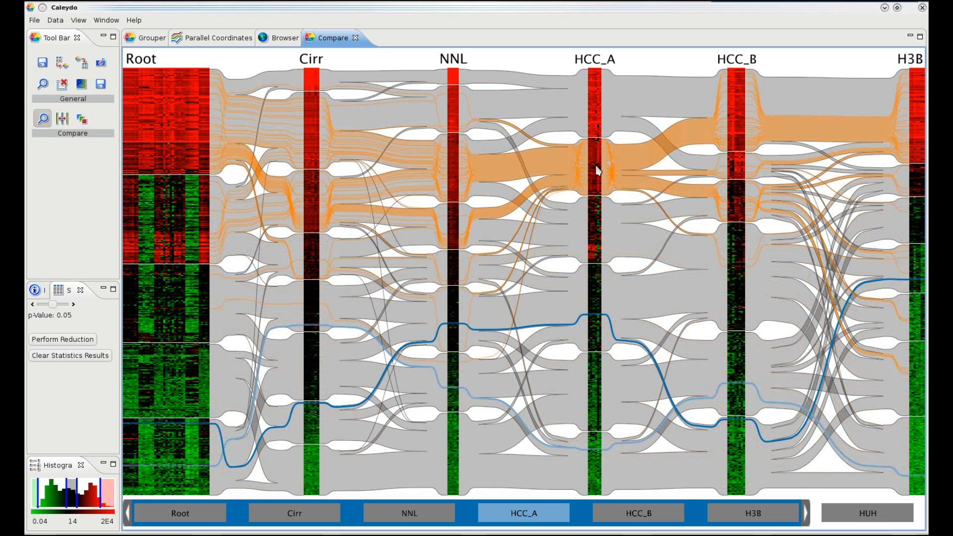
pyautogui.click(736, 368)
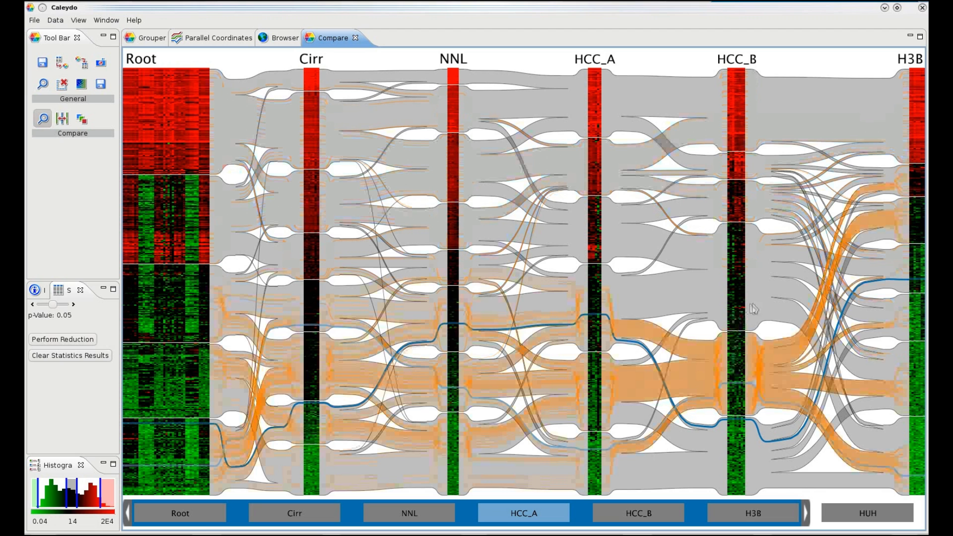
# - Trace successive HCC_B-to-H3B bands, ending on the top band into H3B
pyautogui.click(782, 313)
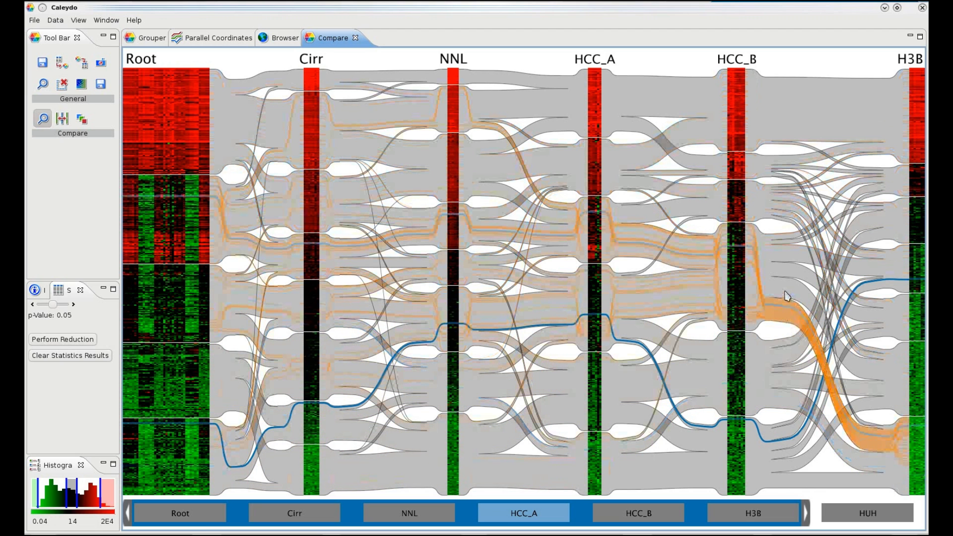
pyautogui.click(786, 294)
pyautogui.click(788, 276)
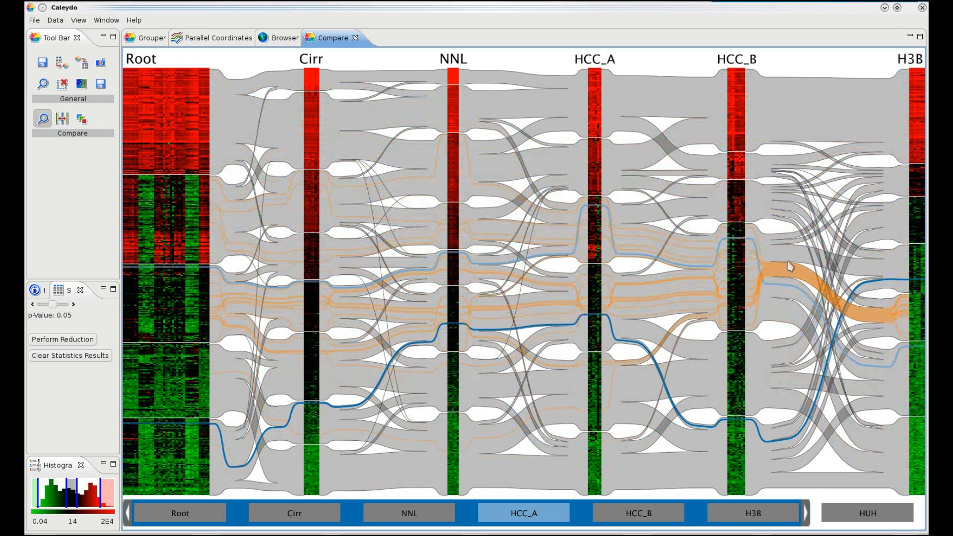
pyautogui.click(792, 120)
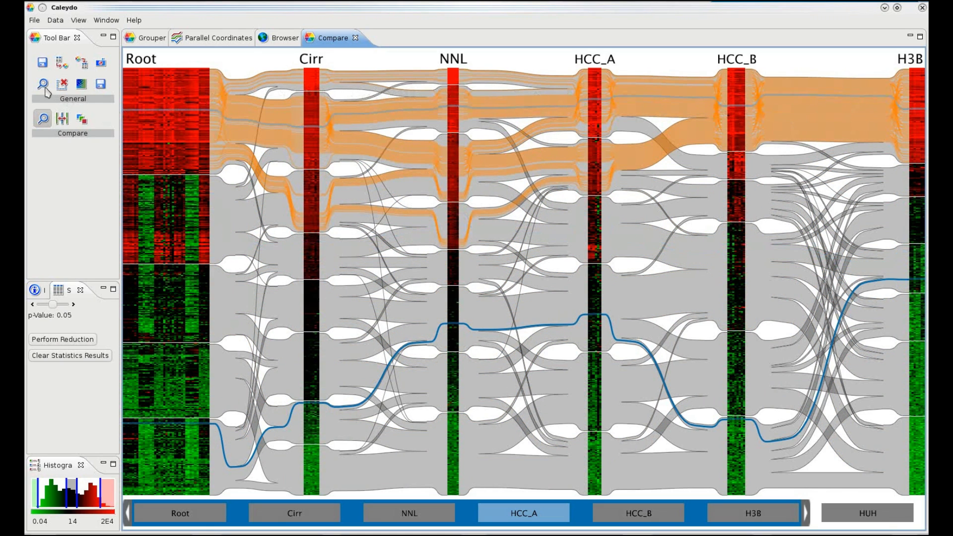
# - Enable multi-colour selection, trace two Cirr clusters and NNL's top cluster, then clear all selections
pyautogui.click(82, 120)
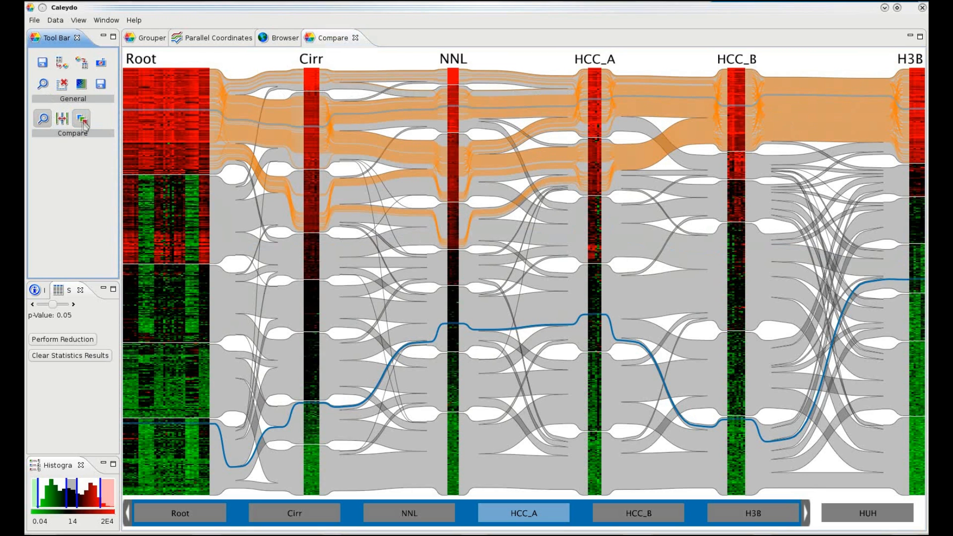
pyautogui.click(314, 270)
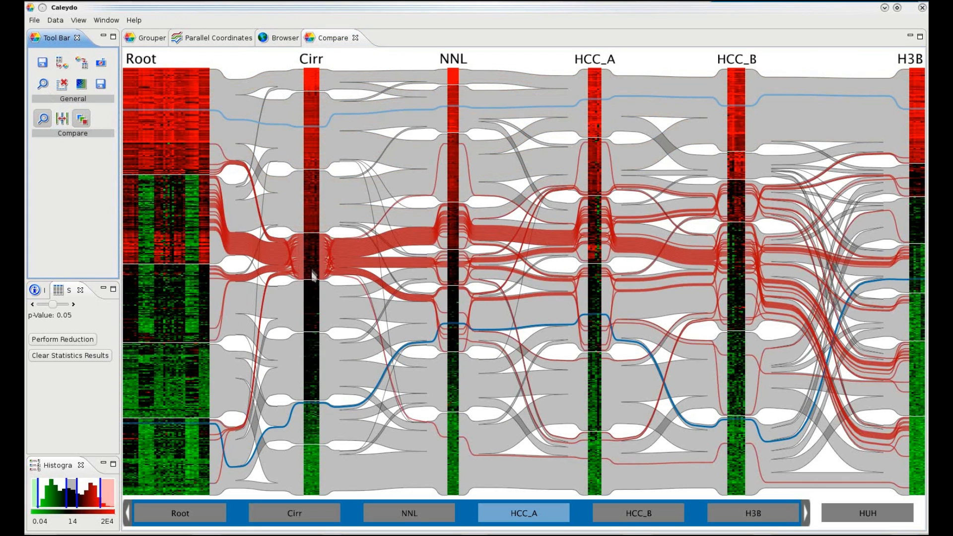
pyautogui.click(313, 366)
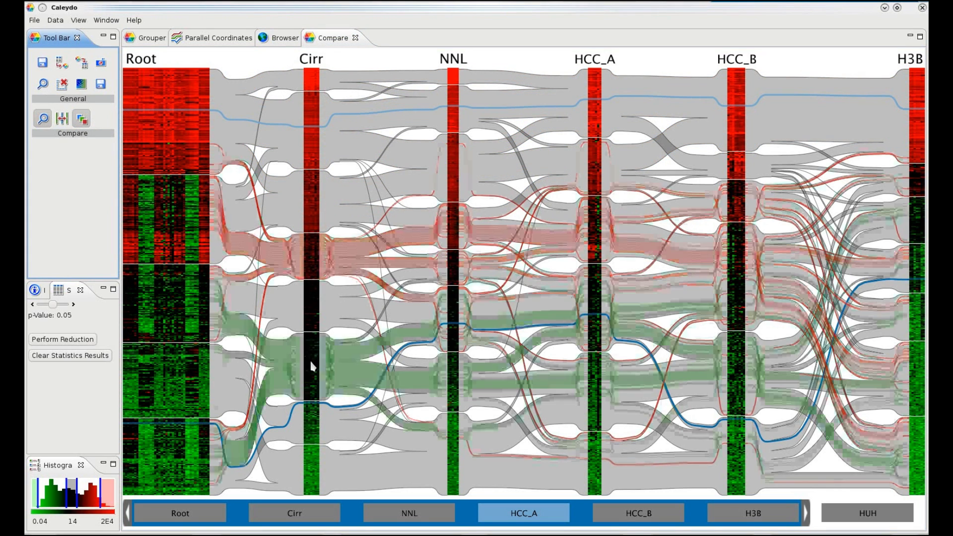
pyautogui.click(453, 153)
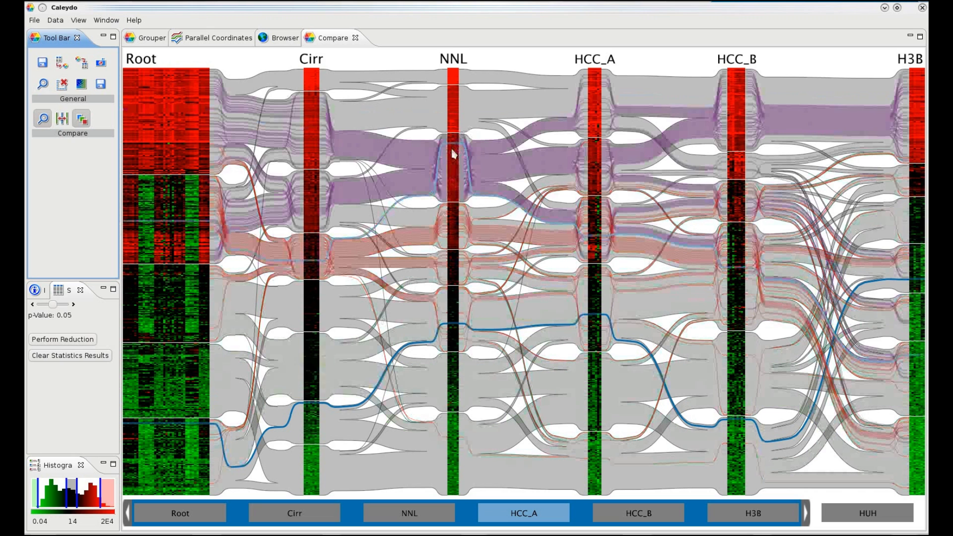
pyautogui.click(62, 85)
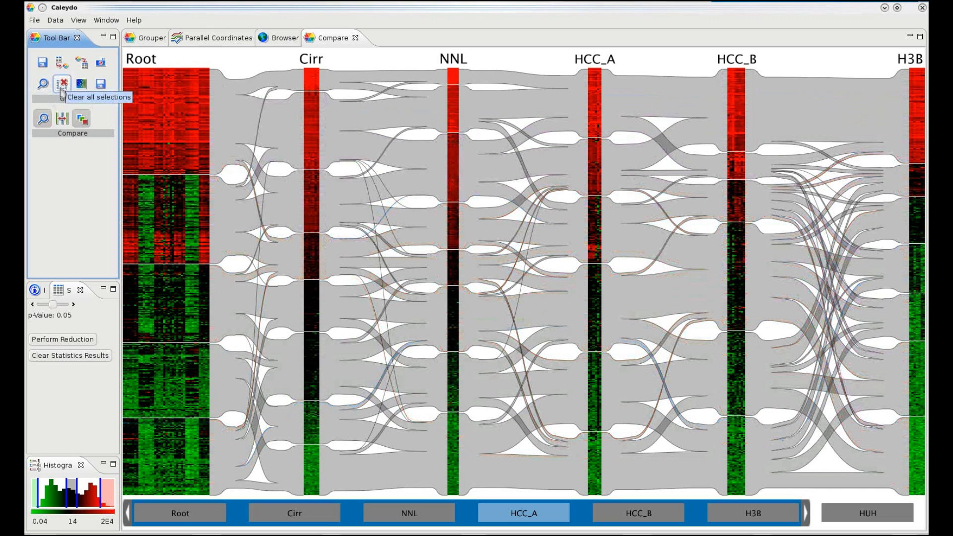
# - Turn off ribbons for individual gene lines, trace a Cirr cluster, then clear all selections
pyautogui.click(63, 121)
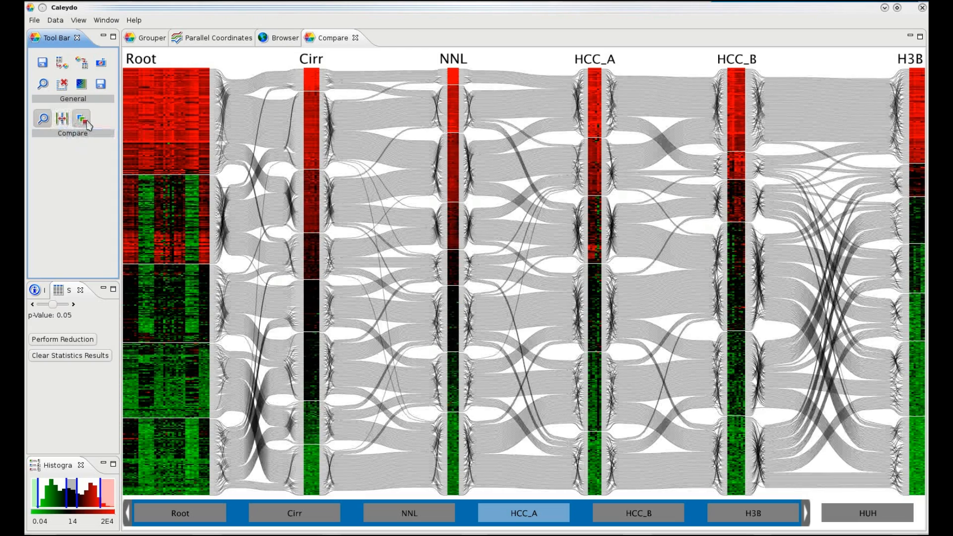
pyautogui.click(87, 123)
pyautogui.click(314, 206)
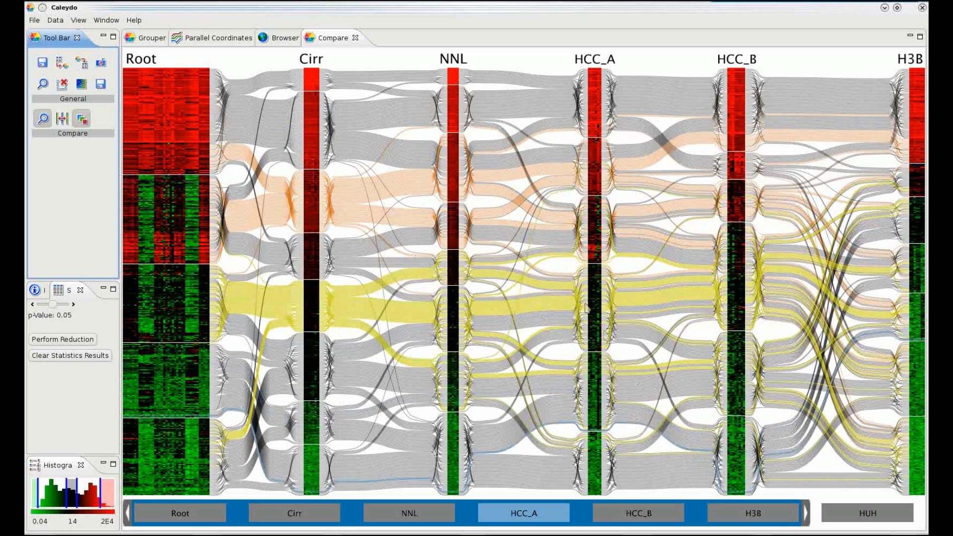
pyautogui.click(63, 84)
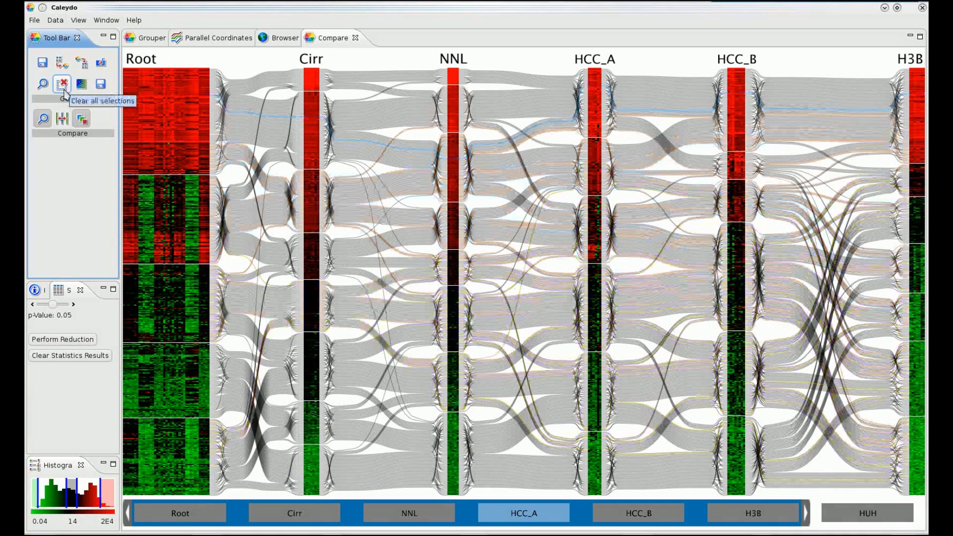
pyautogui.click(807, 514)
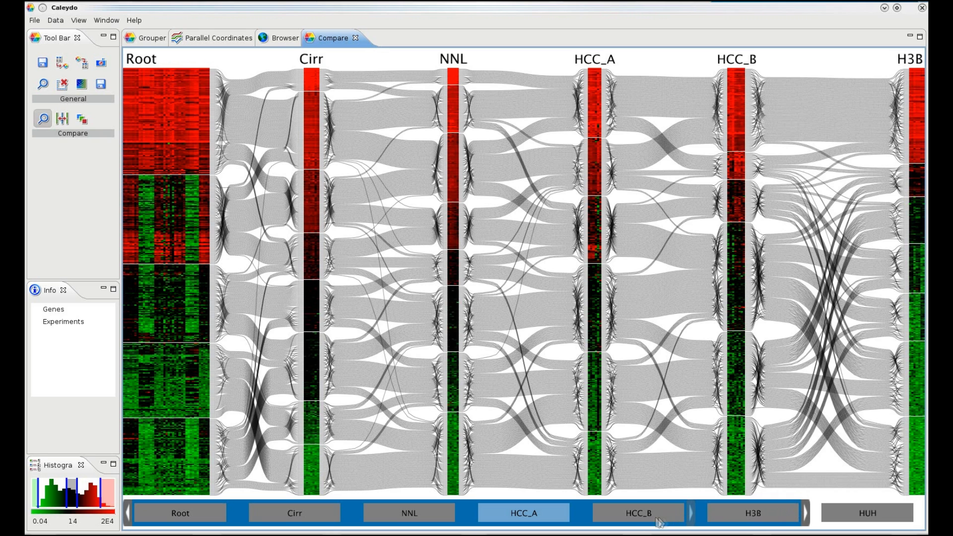
# - Slide the navigator from Root–Cirr–NNL one group at a time to HCC_A–HCC_B–H3B
pyautogui.click(463, 519)
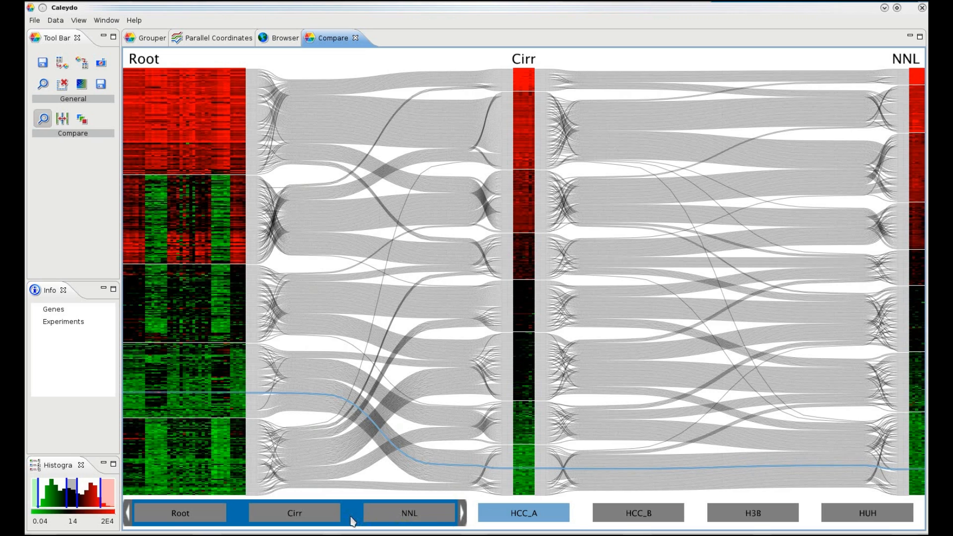
pyautogui.click(372, 519)
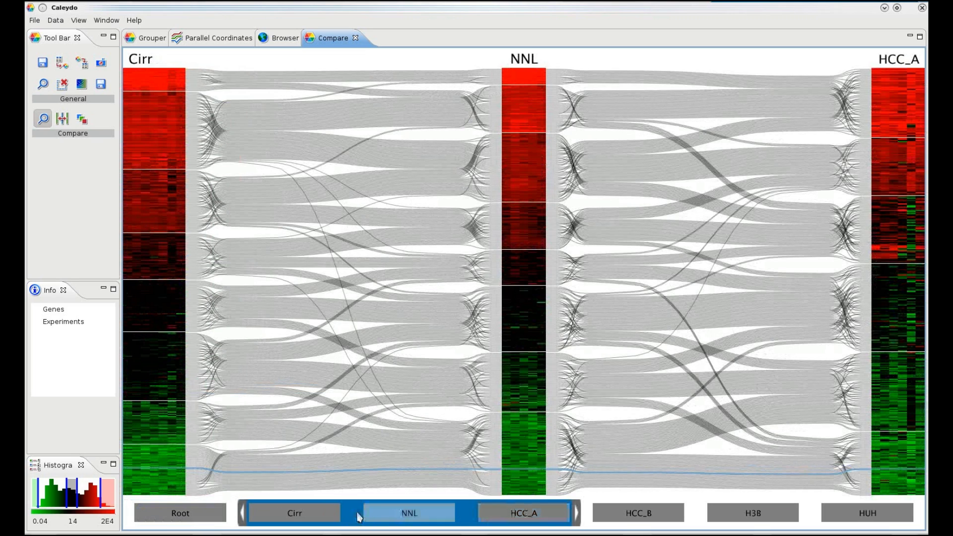
pyautogui.click(469, 522)
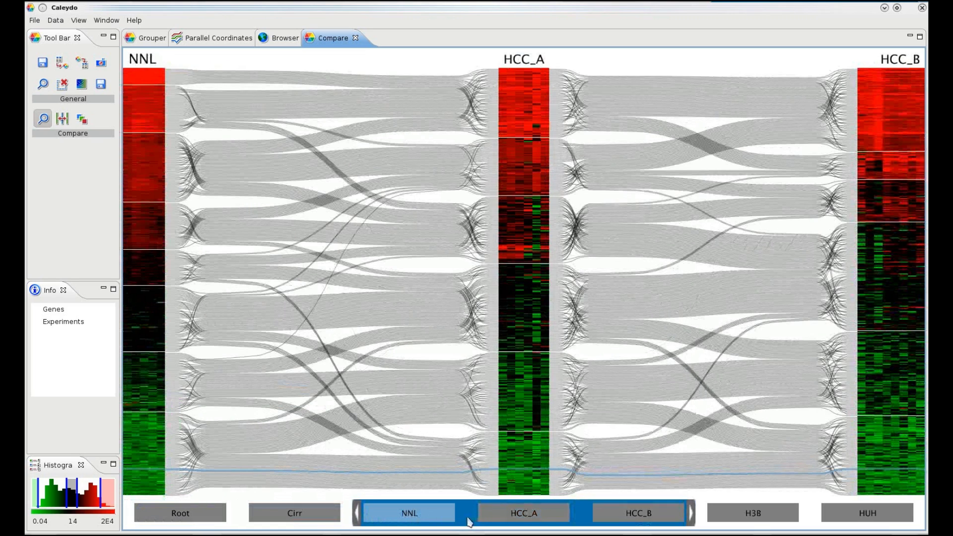
pyautogui.click(469, 521)
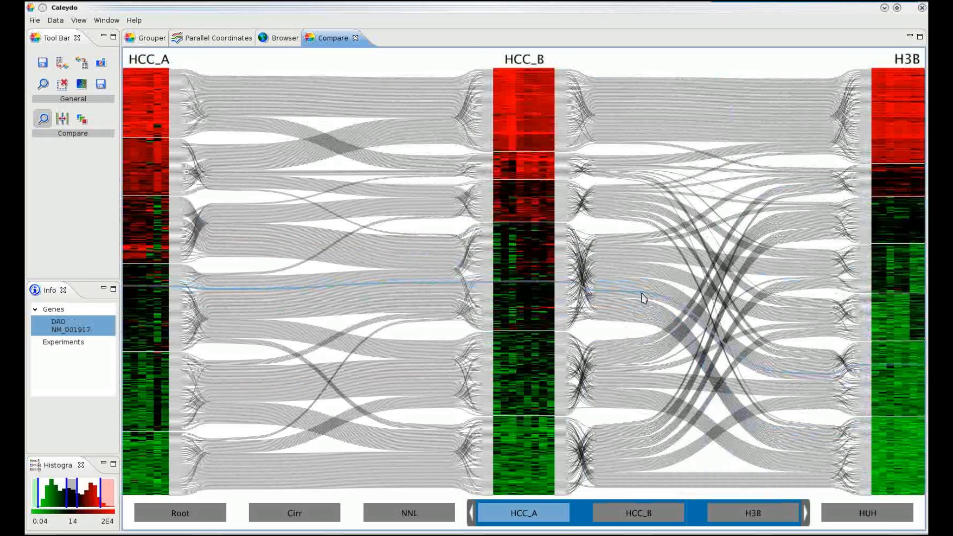
# - Narrow to HCC_B–H3B, select HCC_B gene groups, and expand matching clusters into gene lists
pyautogui.scroll(-1, 640, 294)
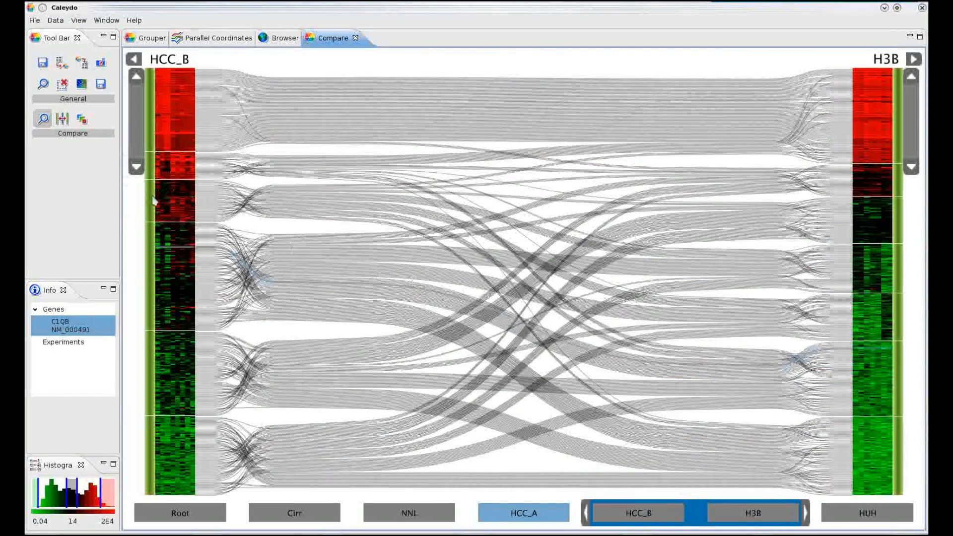
pyautogui.click(154, 200)
pyautogui.keyDown('ctrl'); pyautogui.click(153, 268); pyautogui.keyUp('ctrl')
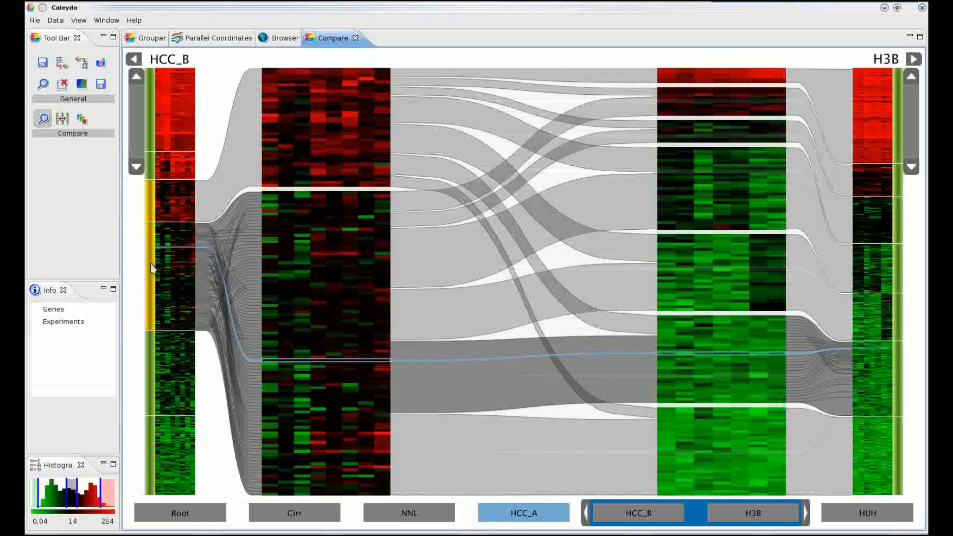
pyautogui.keyDown('ctrl'); pyautogui.click(153, 173); pyautogui.keyUp('ctrl')
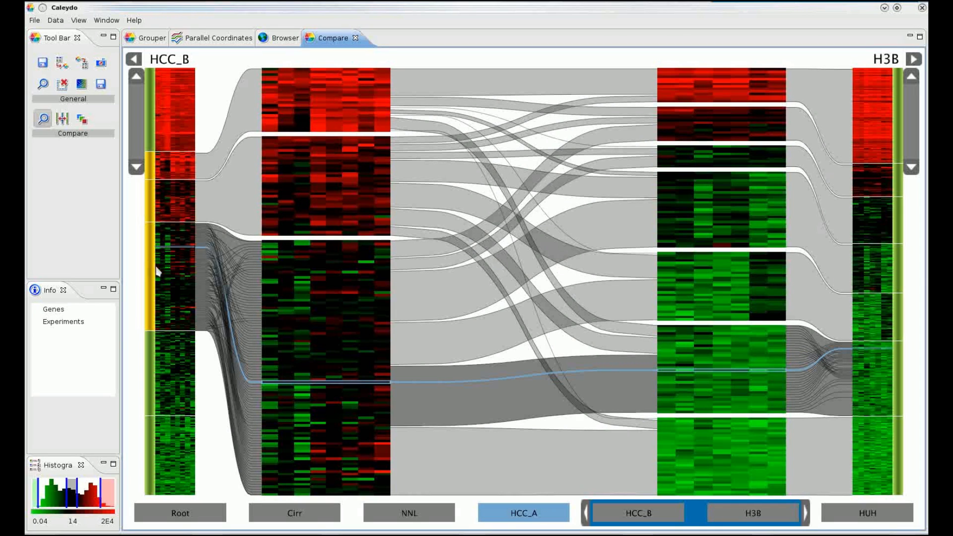
pyautogui.click(176, 274)
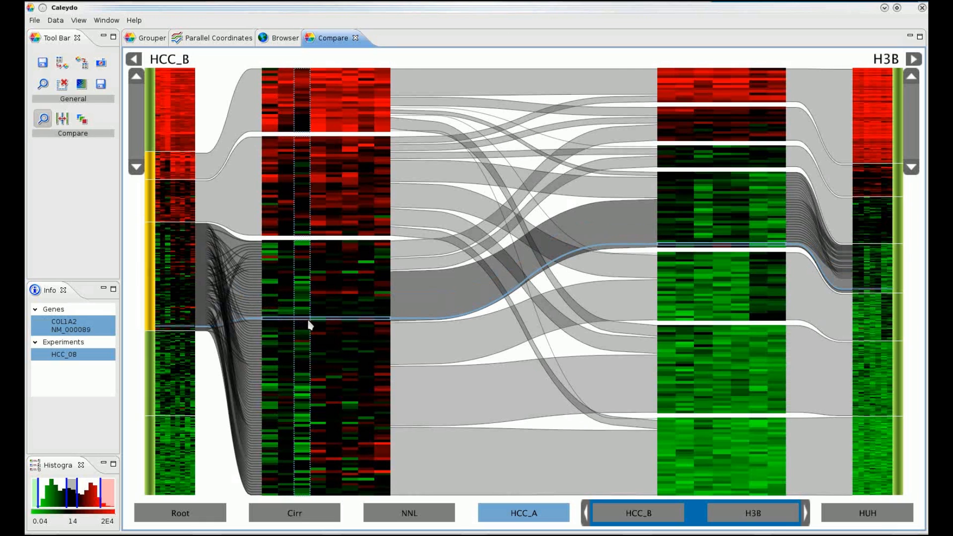
pyautogui.click(316, 298)
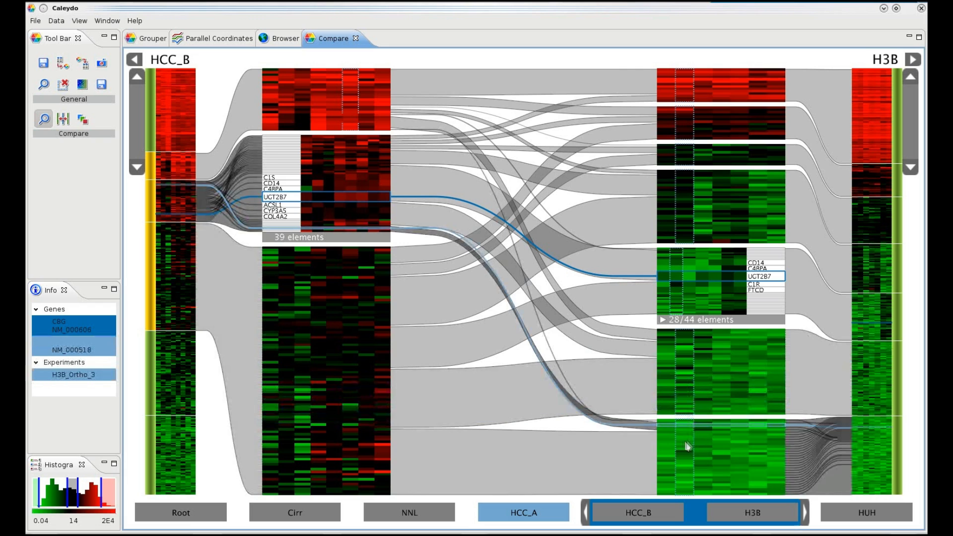
# - Enable magnified expansion and expand clusters of 100, 25, 14/88, 9/43 and 32/73 genes
pyautogui.click(44, 122)
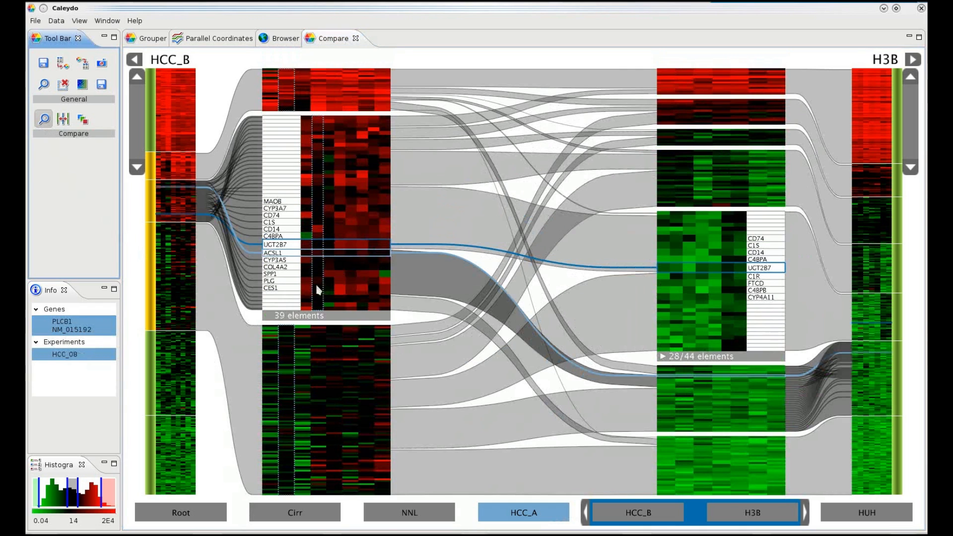
pyautogui.click(321, 350)
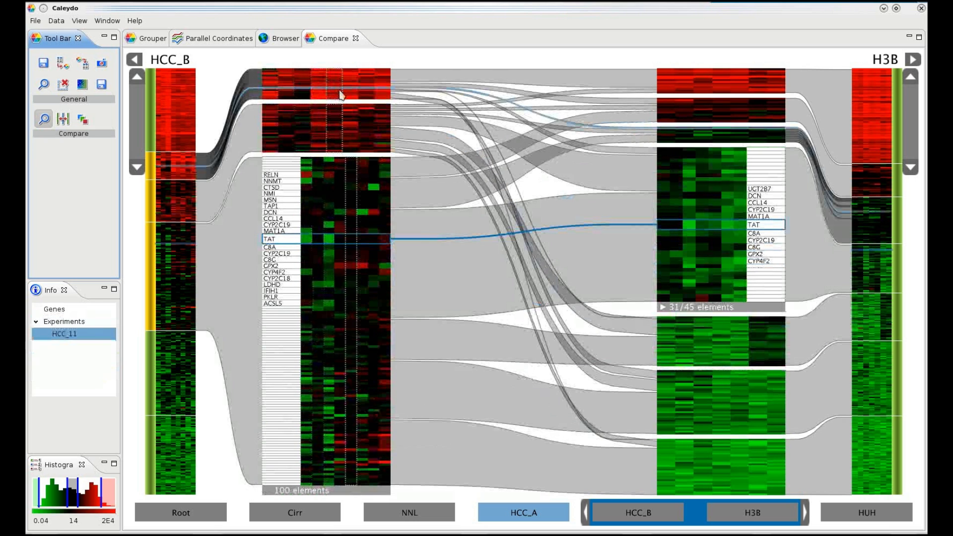
pyautogui.click(340, 91)
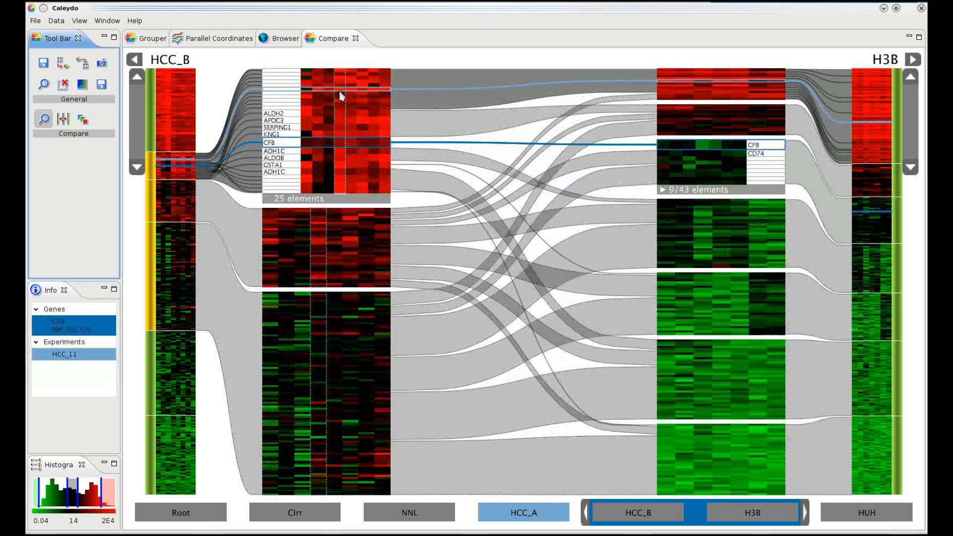
pyautogui.click(698, 89)
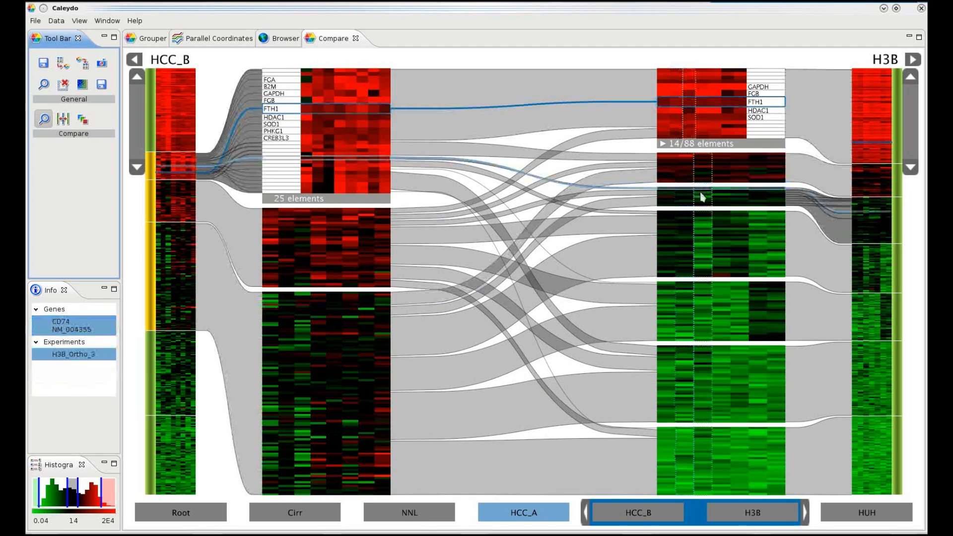
pyautogui.click(702, 196)
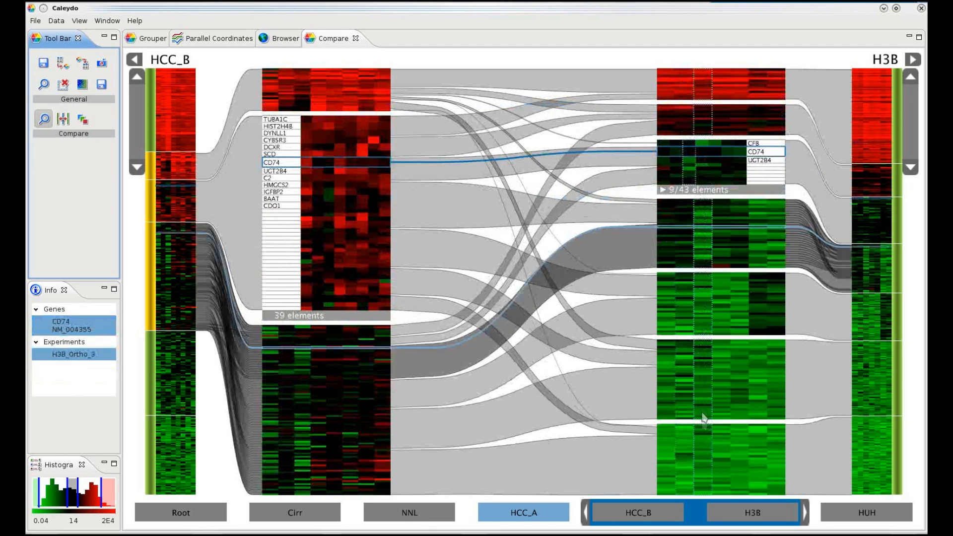
pyautogui.click(705, 452)
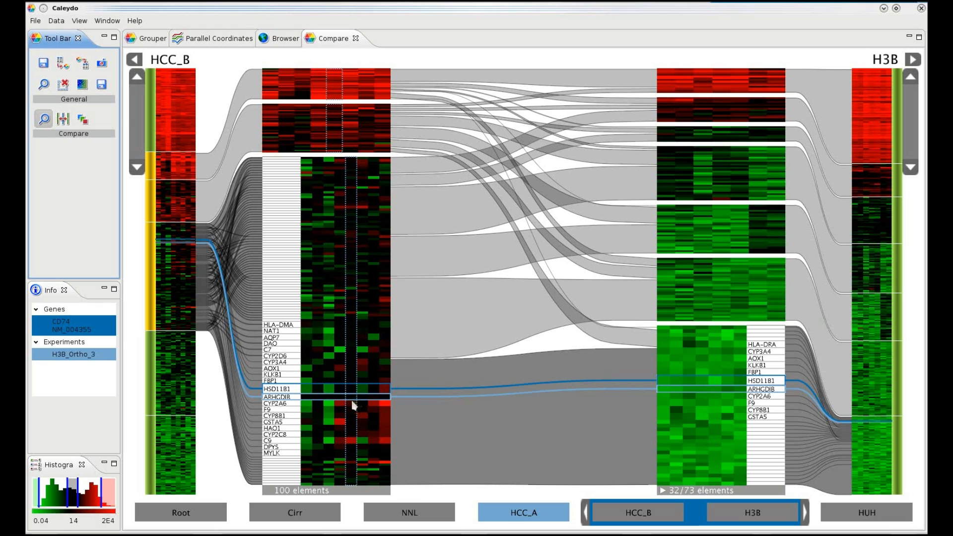
# - Load the Drug metabolism – cytochrome P450 pathway from CYP2A6's Pathways (5) menu
pyautogui.rightClick(339, 405)
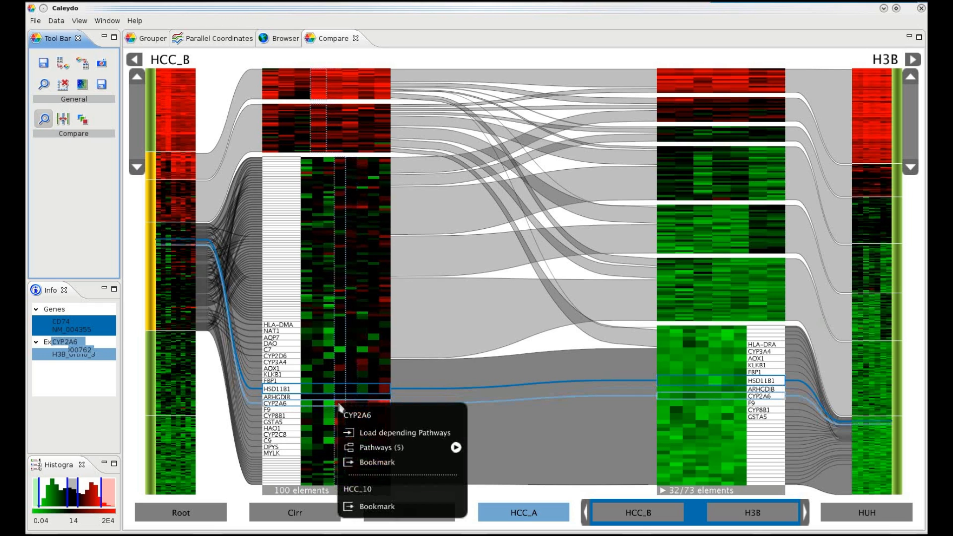
pyautogui.moveTo(380, 449)
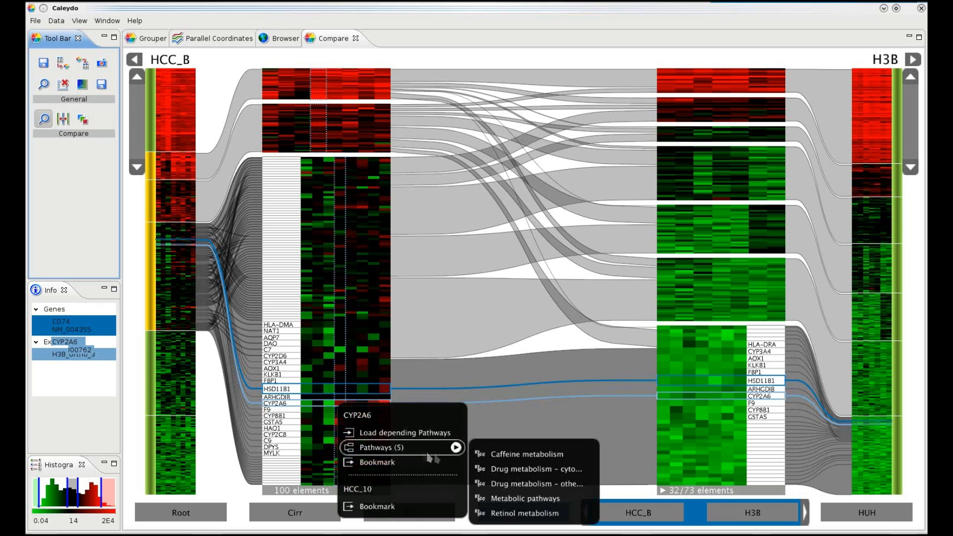
pyautogui.click(509, 470)
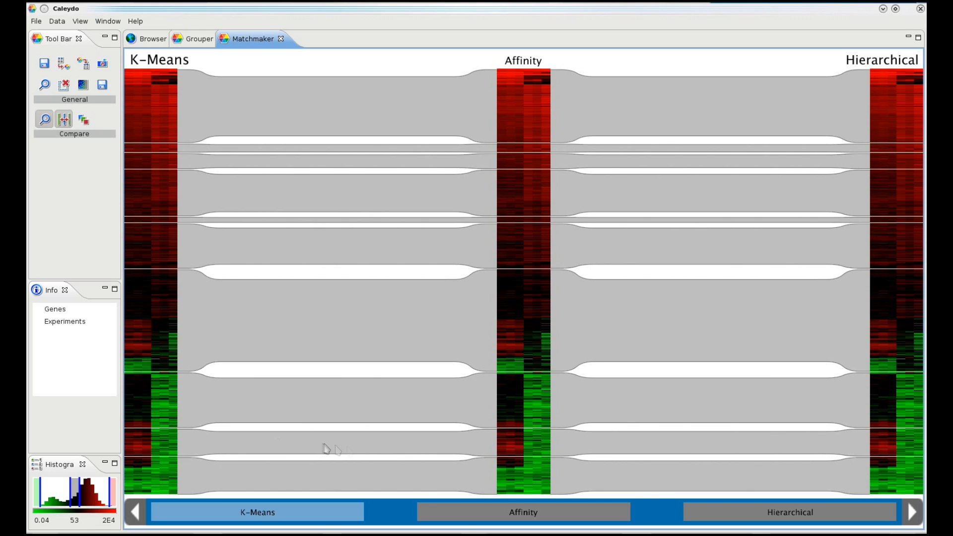
# - Recluster the Affinity group's genes using Affinity Propagation, with the gene clustering factor value checked
pyautogui.click(466, 518)
pyautogui.rightClick(471, 517)
pyautogui.click(506, 502)
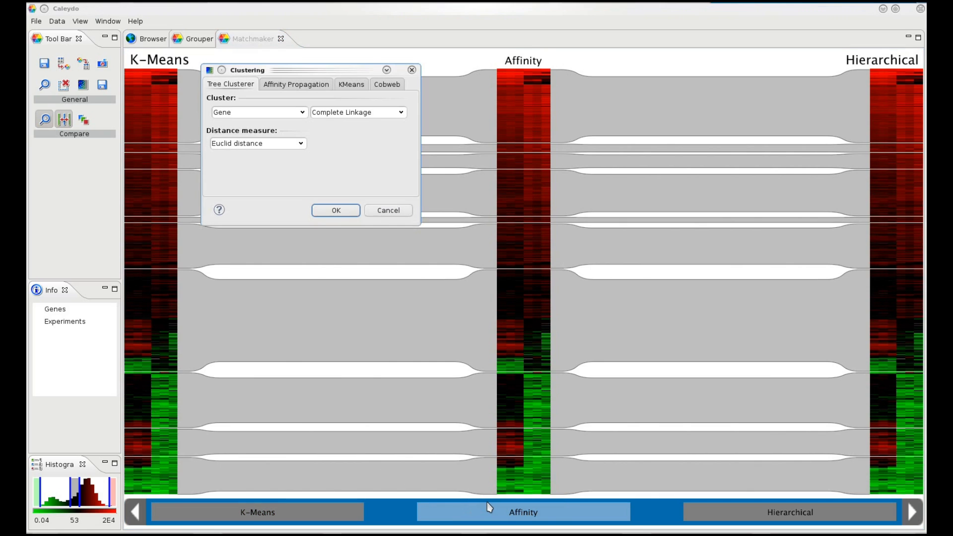
pyautogui.click(301, 91)
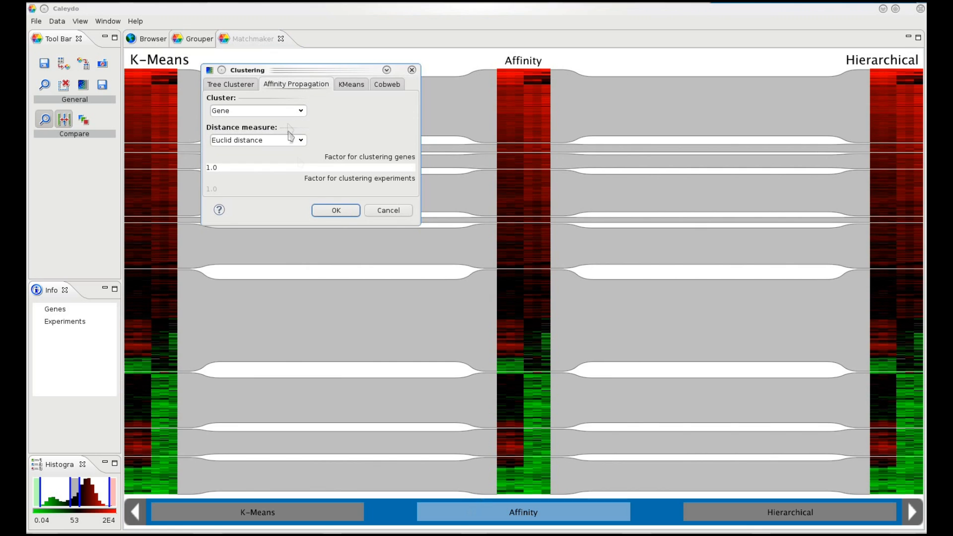
pyautogui.moveTo(281, 165); pyautogui.dragTo(197, 172)
pyautogui.click(335, 211)
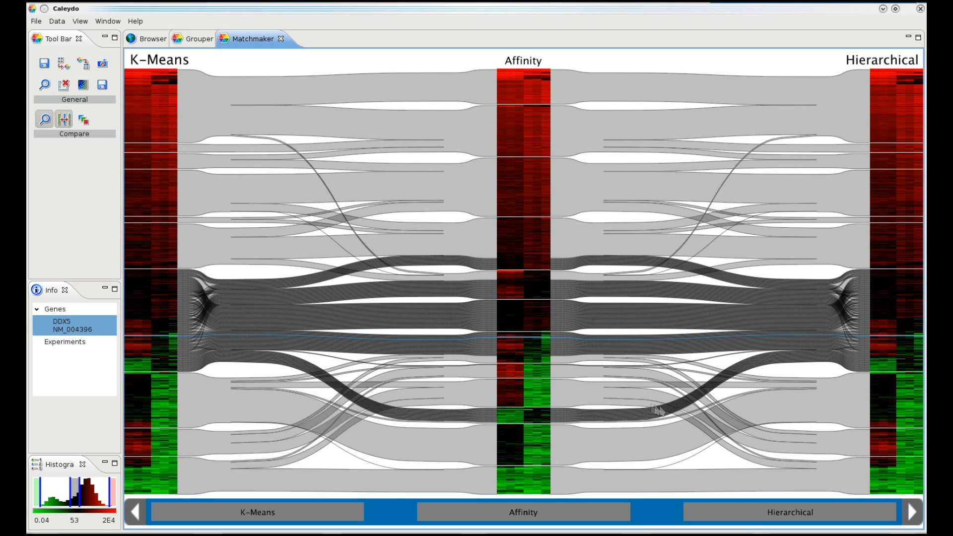
# - Recluster the Hierarchical group with the Tree Clusterer
pyautogui.rightClick(768, 506)
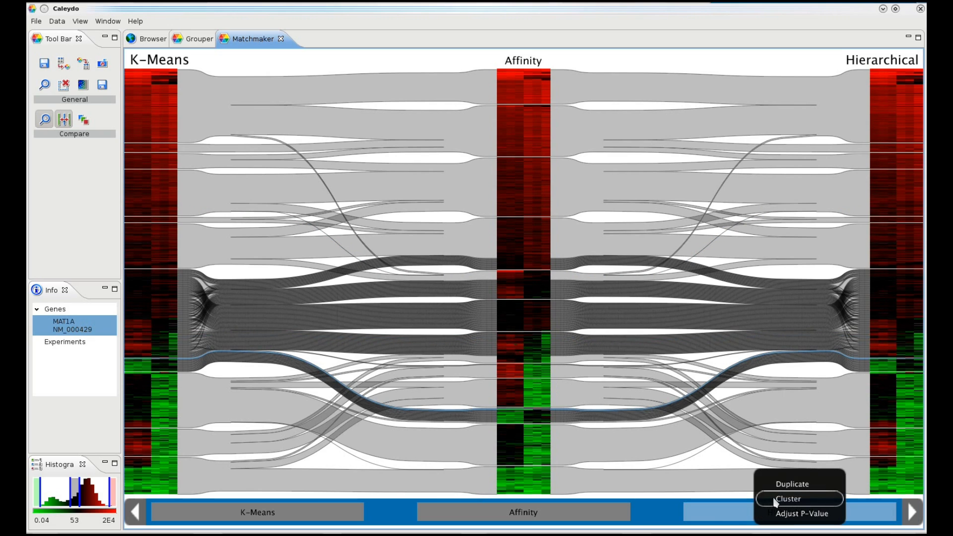
pyautogui.click(774, 501)
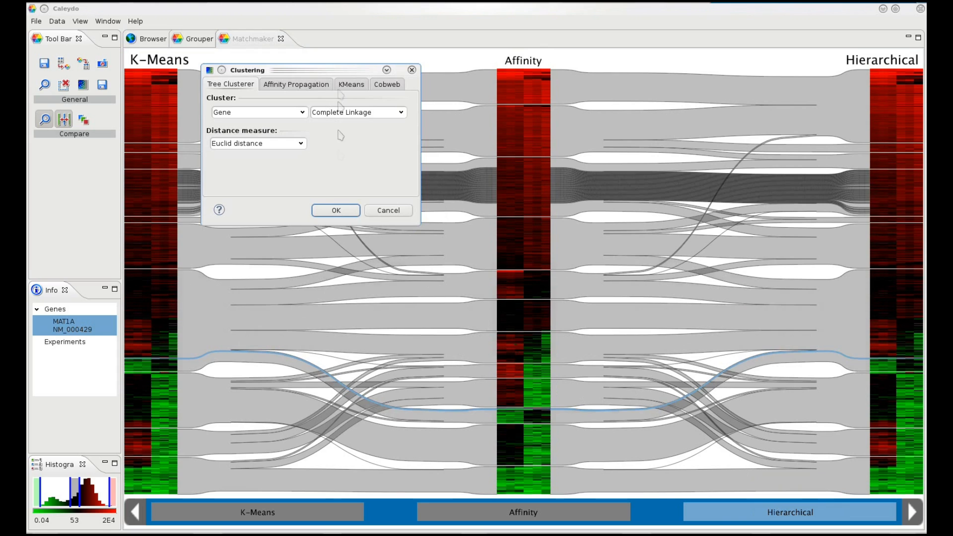
pyautogui.click(336, 210)
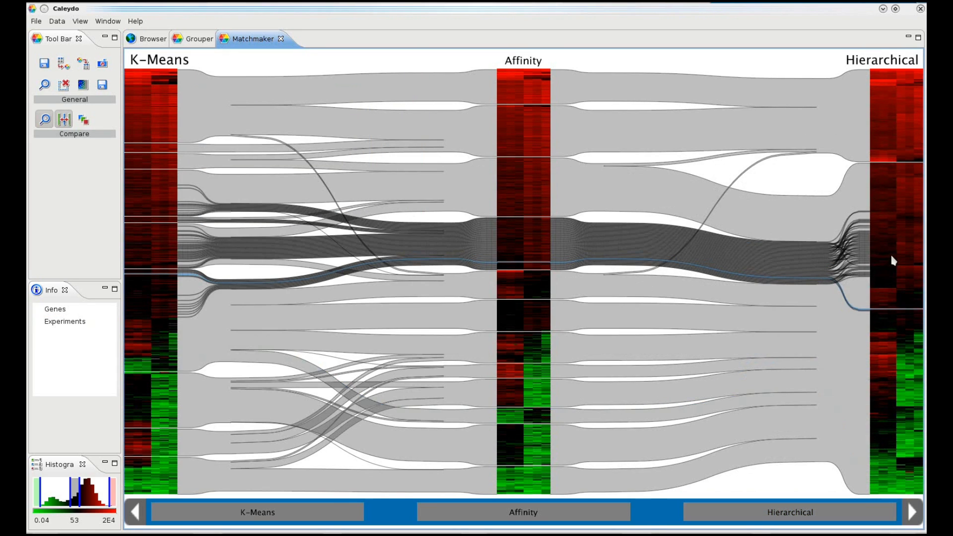
# - Highlight a large Hierarchical cluster, narrow the comparison to Affinity–Hierarchical, and collapse the dendrogram
pyautogui.click(891, 256)
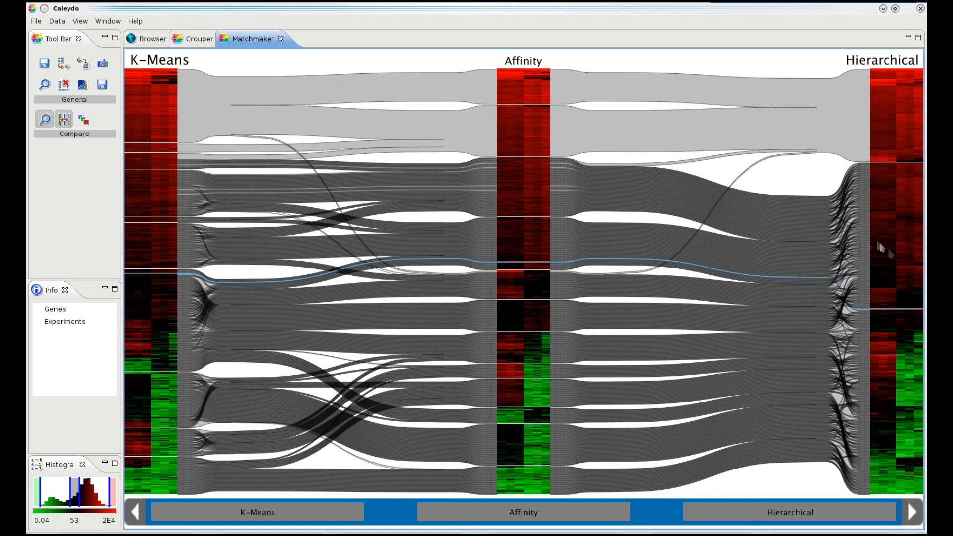
pyautogui.click(785, 261)
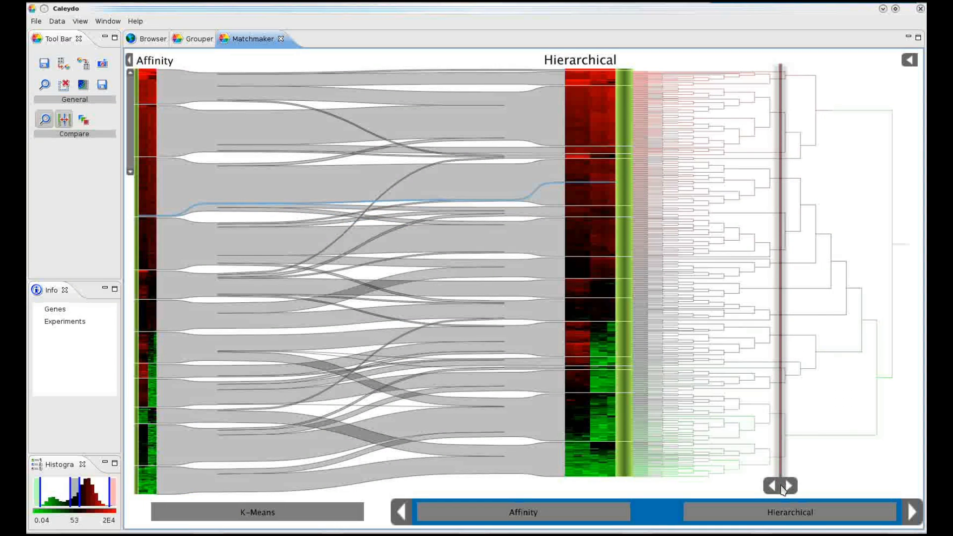
pyautogui.click(910, 62)
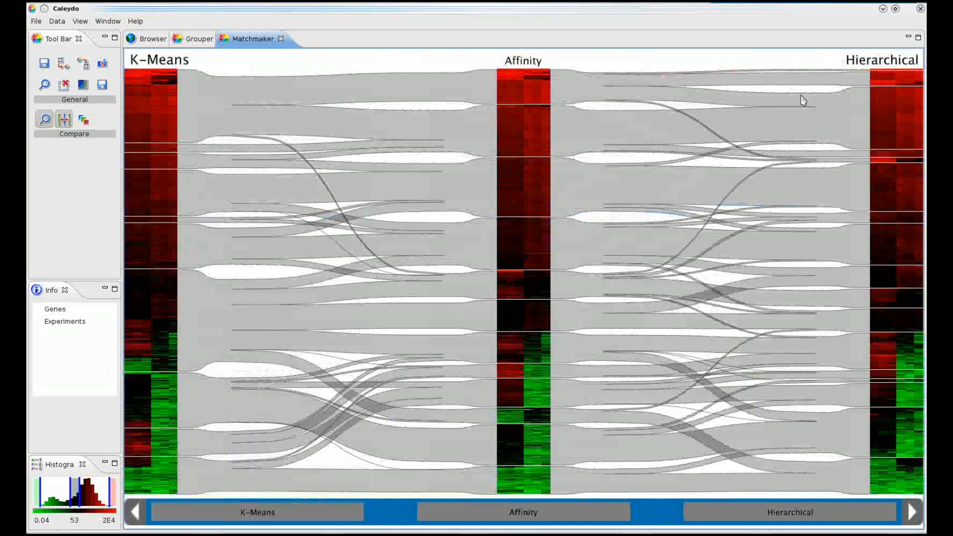
# - Highlight several clusters' bands, then move Hierarchical between K-Means and Affinity
pyautogui.click(805, 114)
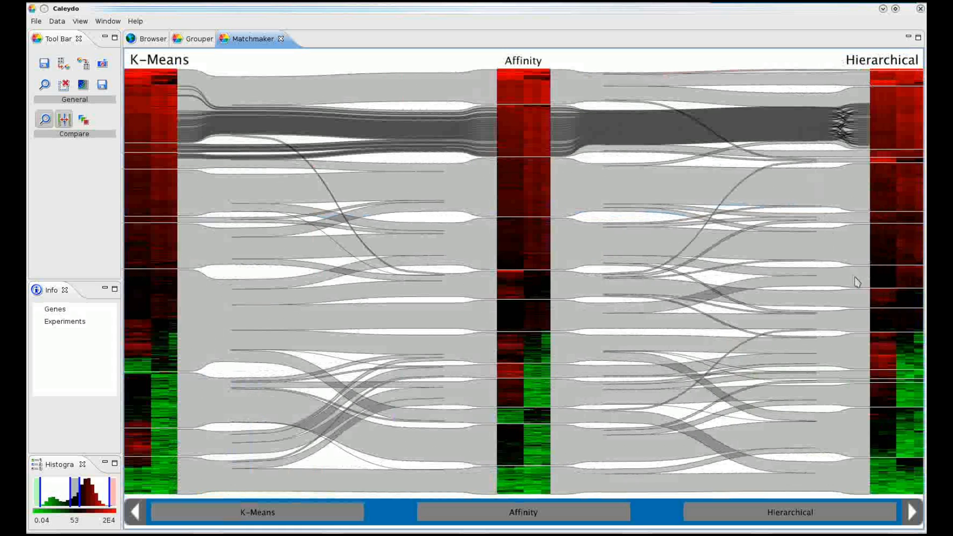
pyautogui.click(882, 349)
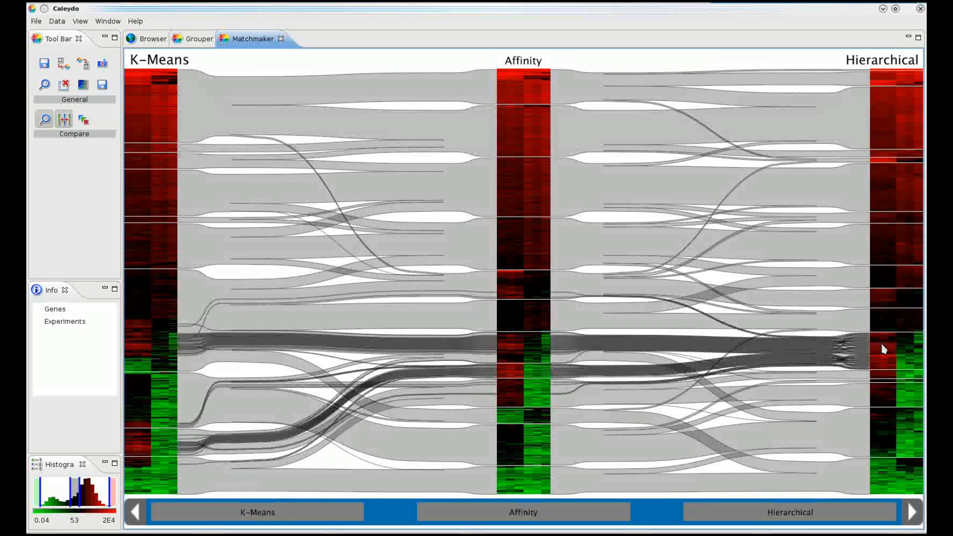
pyautogui.click(885, 392)
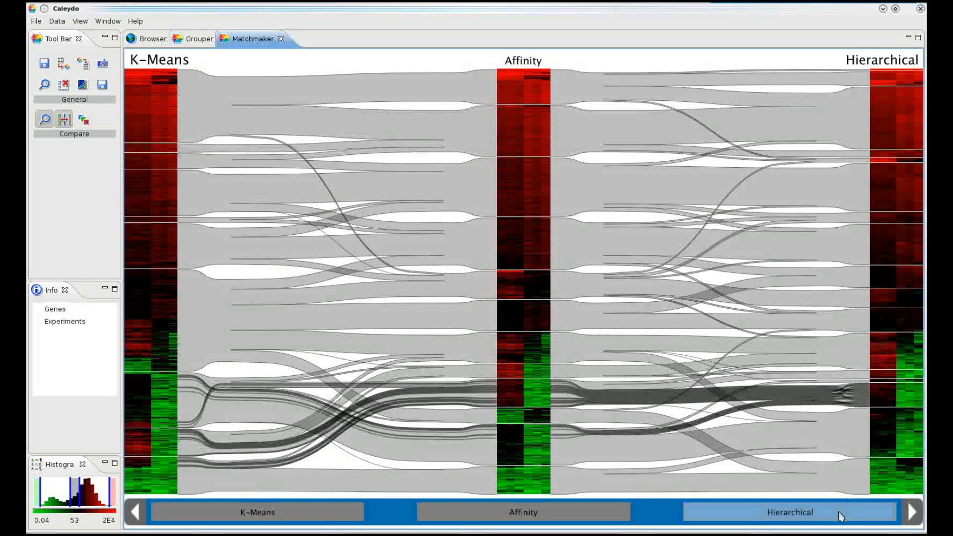
pyautogui.moveTo(840, 516); pyautogui.dragTo(417, 516)
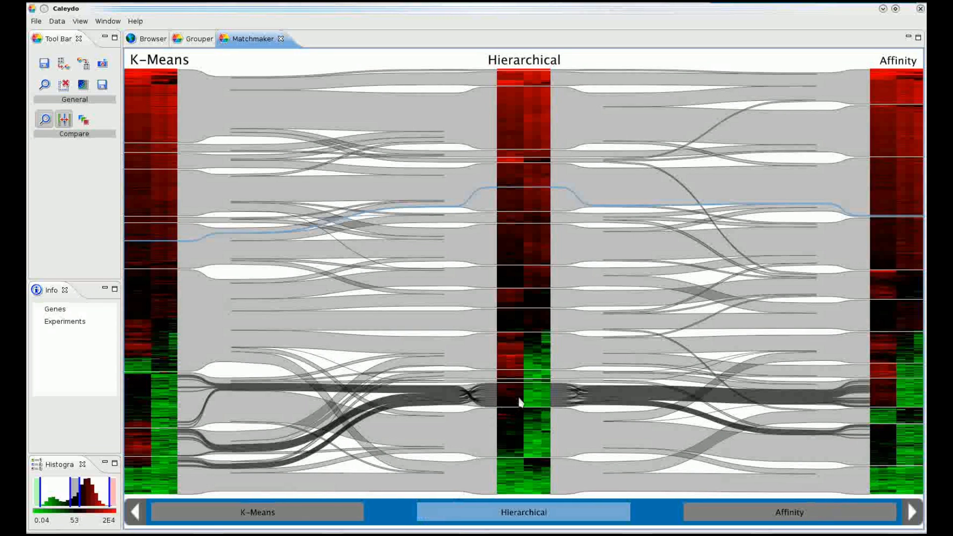
pyautogui.click(165, 320)
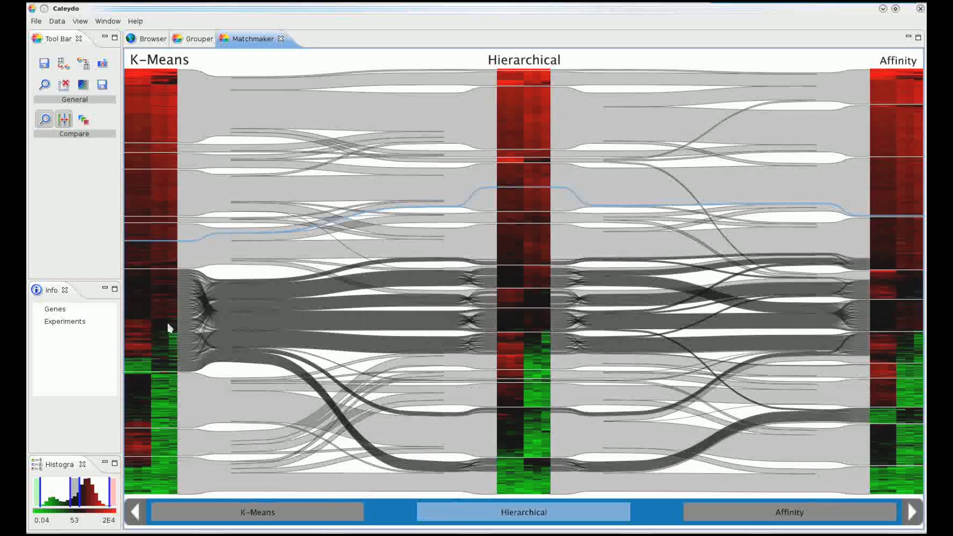